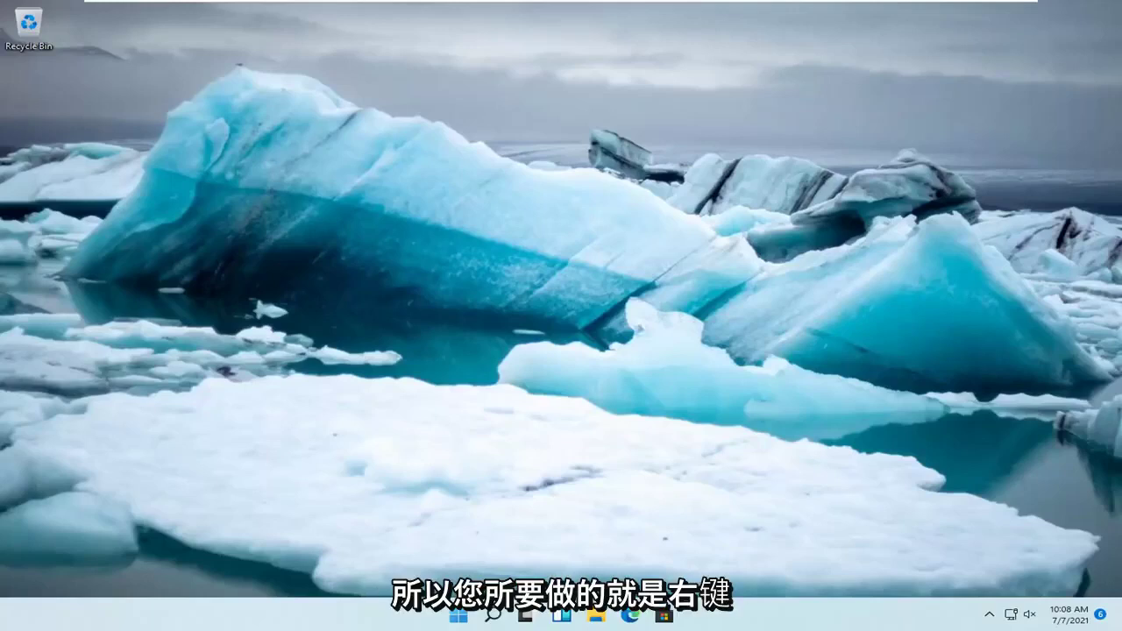
Open Settings from the Start quick-link menu and go to Apps > Apps & features
right_click(458, 619)
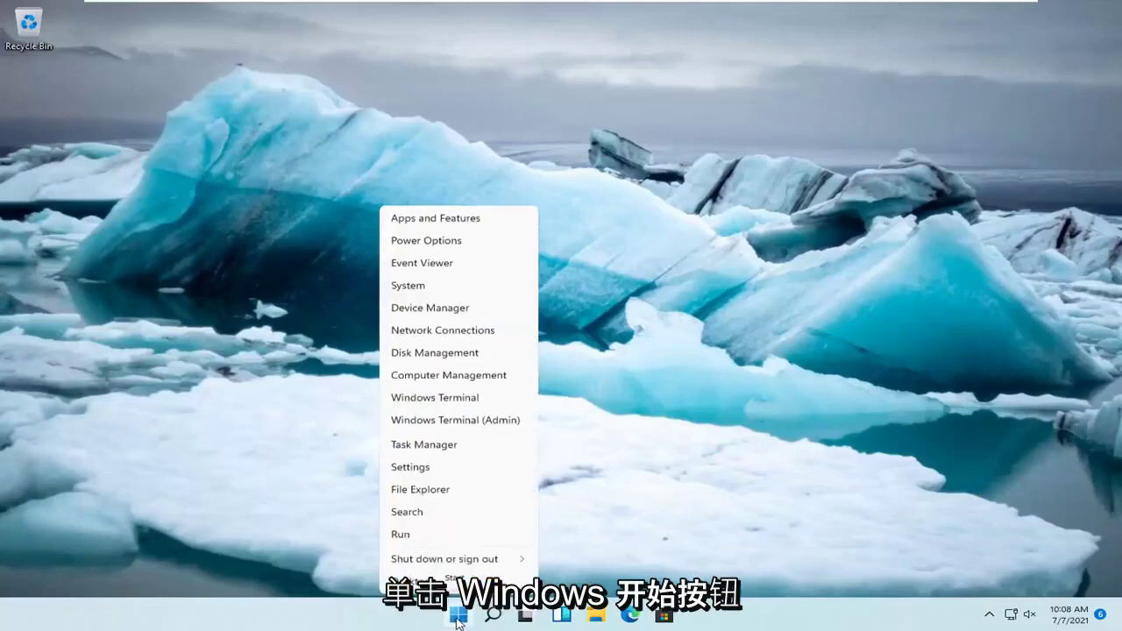
left_click(414, 470)
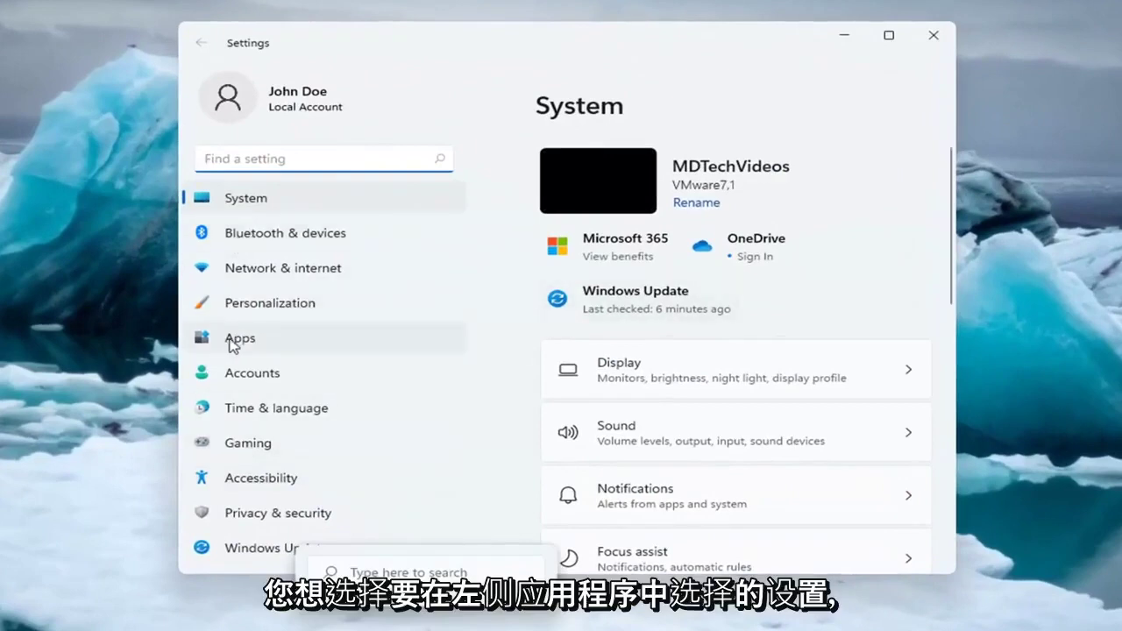
left_click(233, 338)
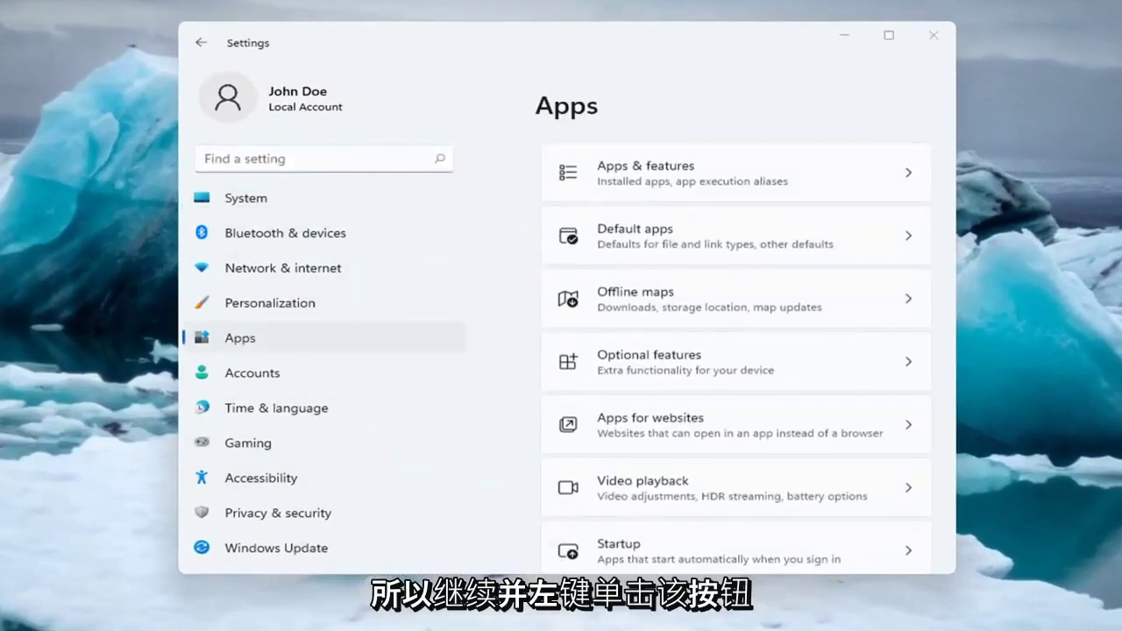
left_click(323, 570)
left_click(445, 50)
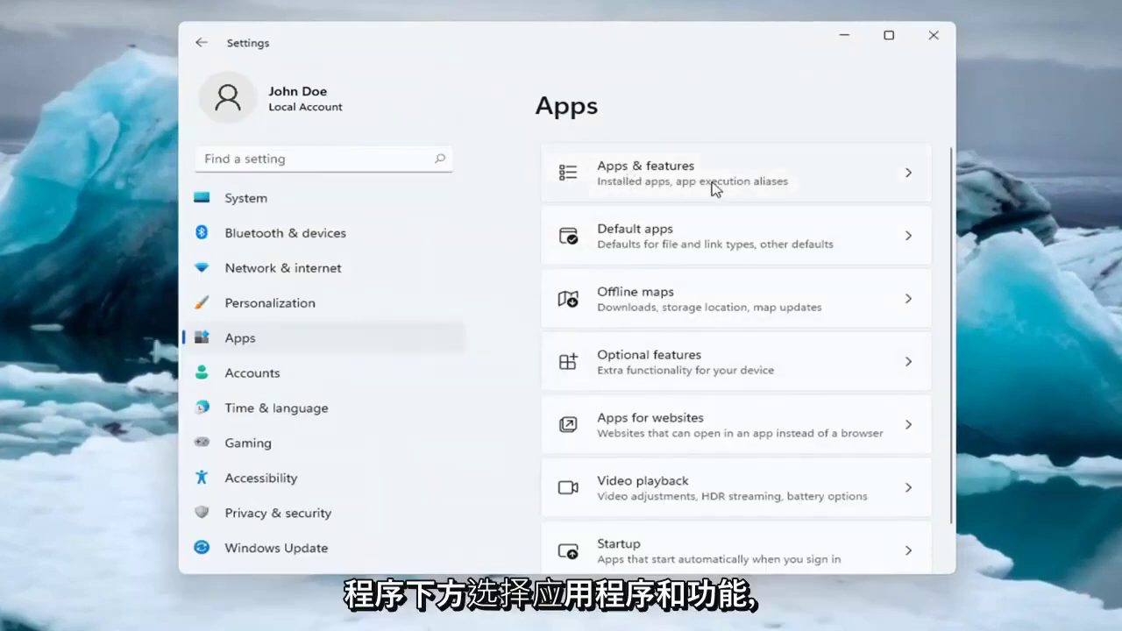
left_click(651, 178)
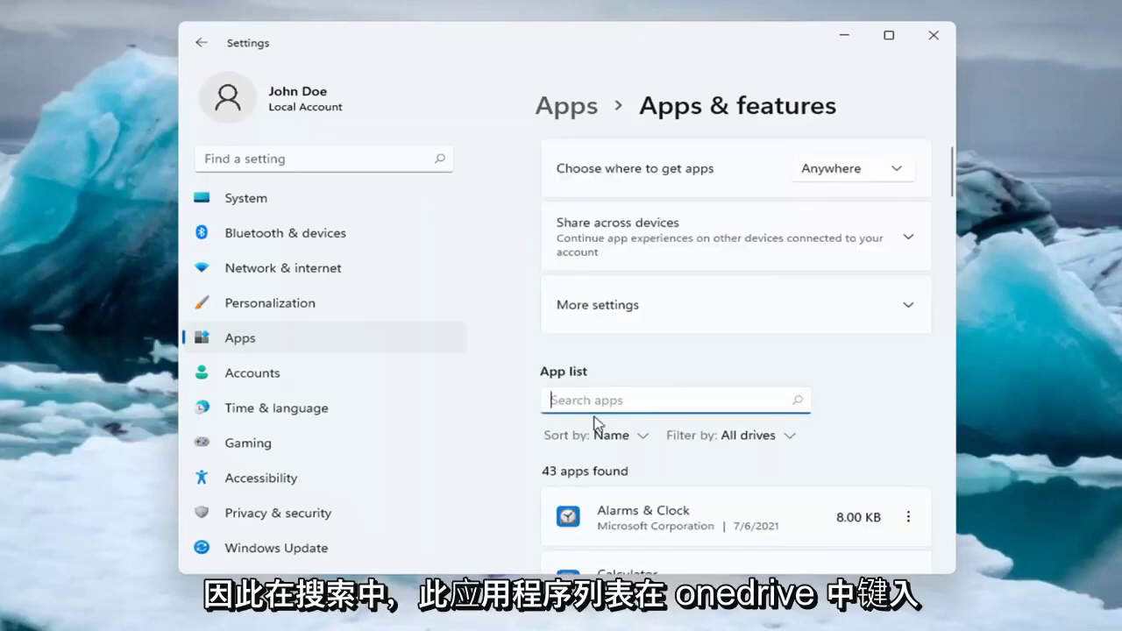
Search the app list for 'onedrive' and confirm Uninstall for Microsoft OneDrive
type("onedrive")
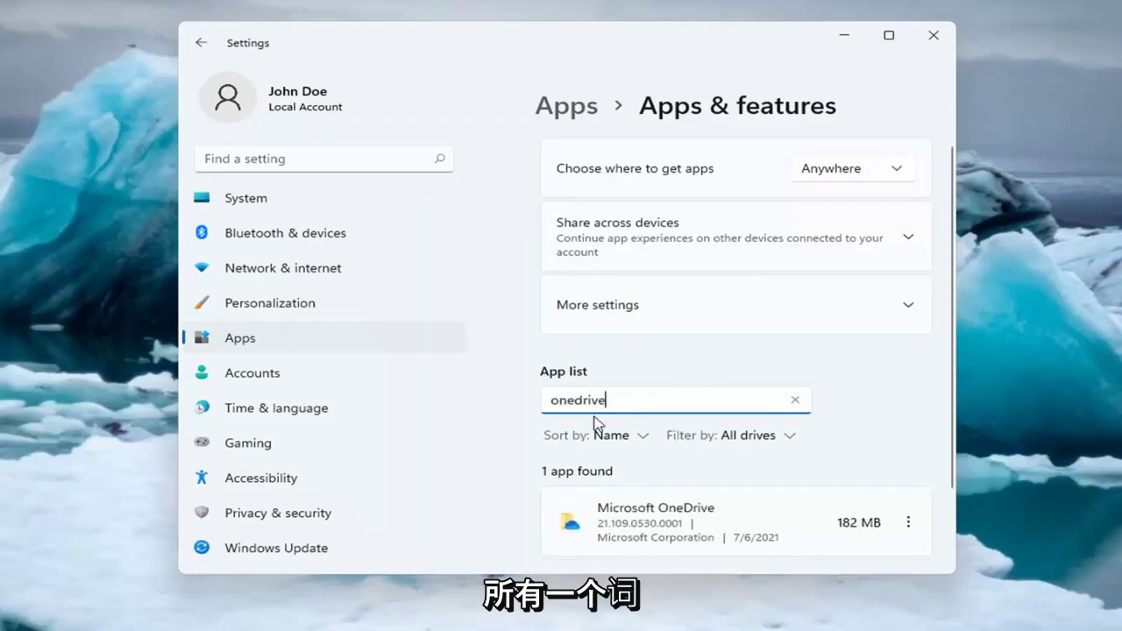
scroll(594, 422, "down", 2)
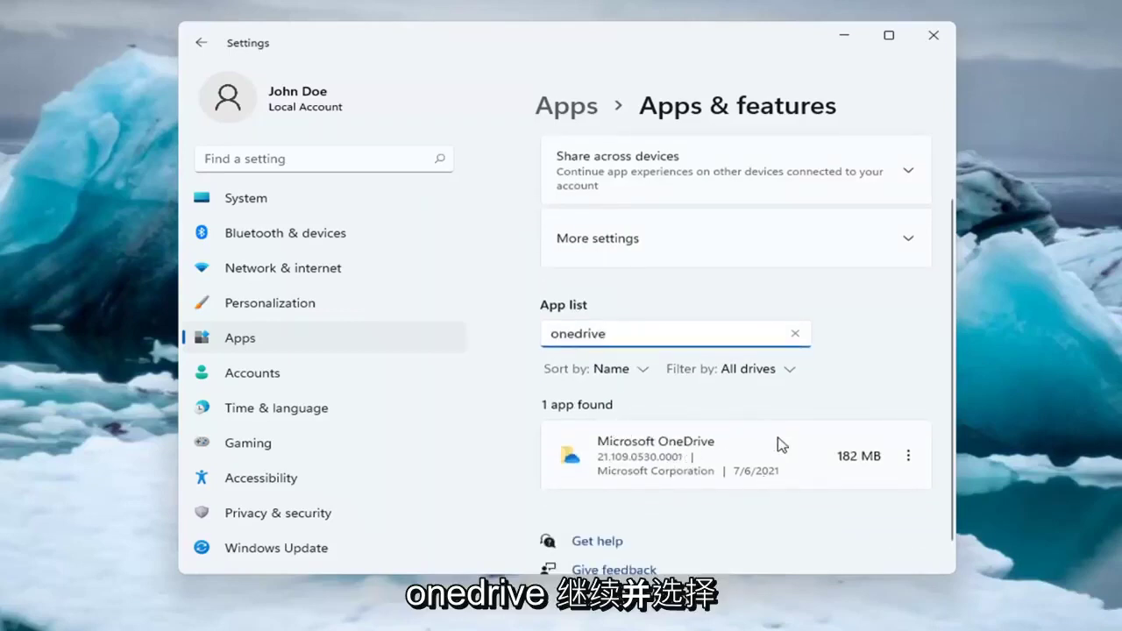
left_click(910, 461)
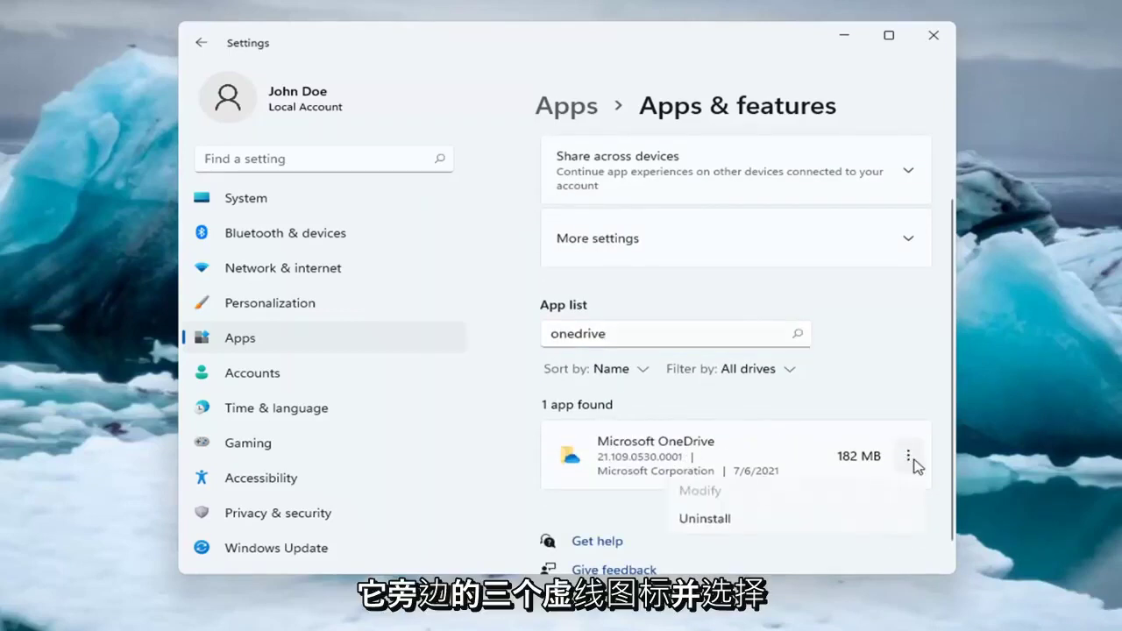
left_click(724, 525)
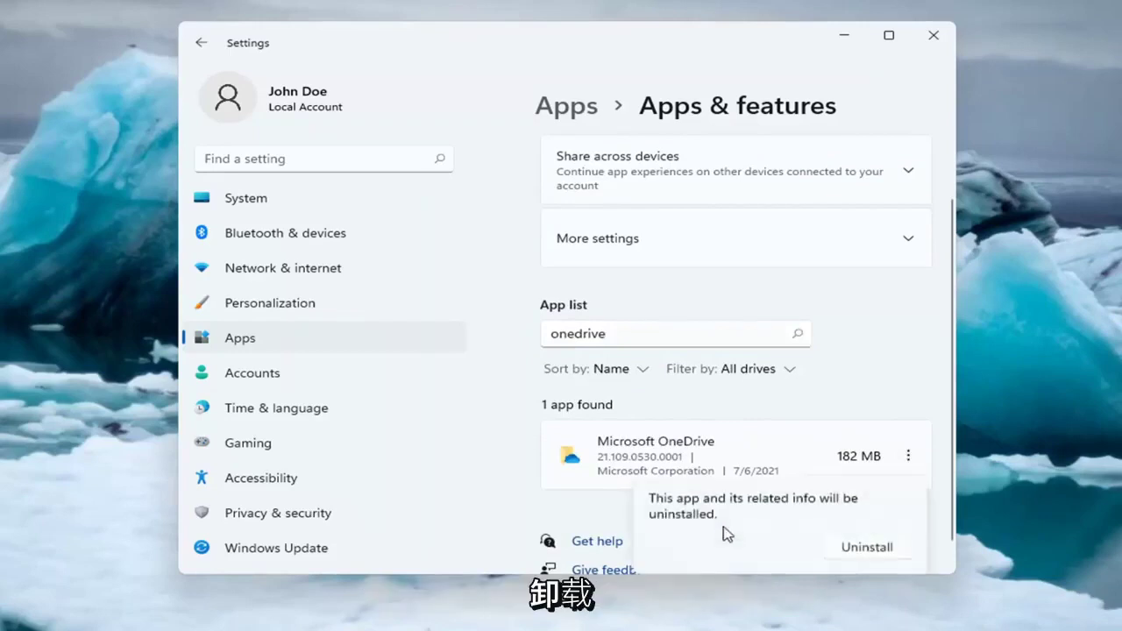
left_click(872, 552)
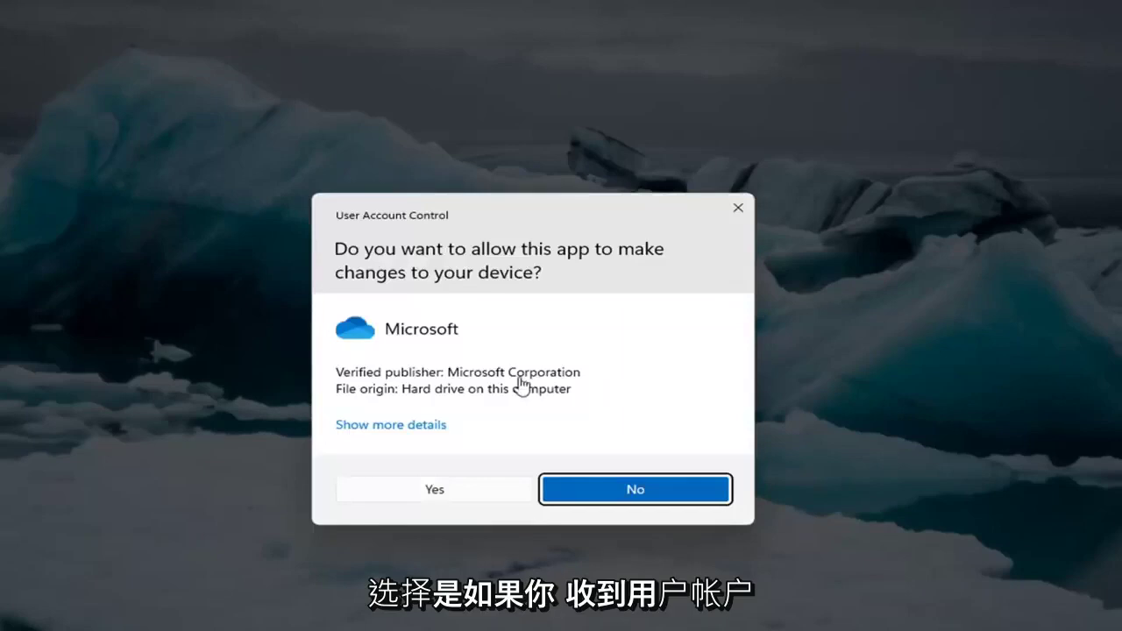
Answer Yes to the User Account Control prompt so the OneDrive uninstaller runs
left_click(453, 496)
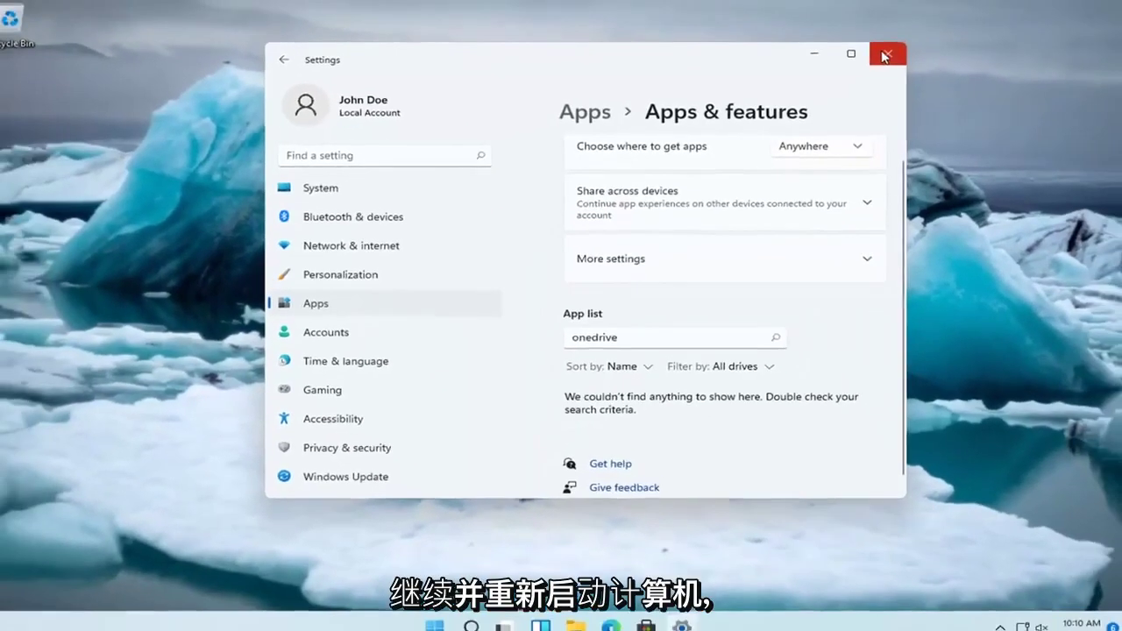
Close Settings and bring up the Start quick-link menu to restart the computer
left_click(906, 46)
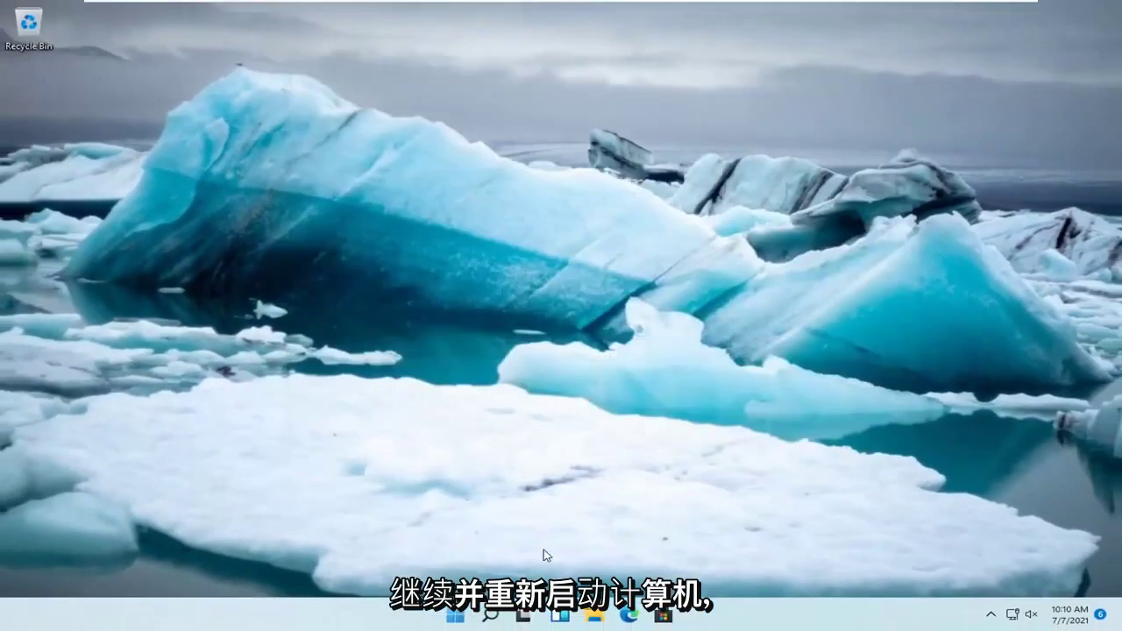
right_click(459, 617)
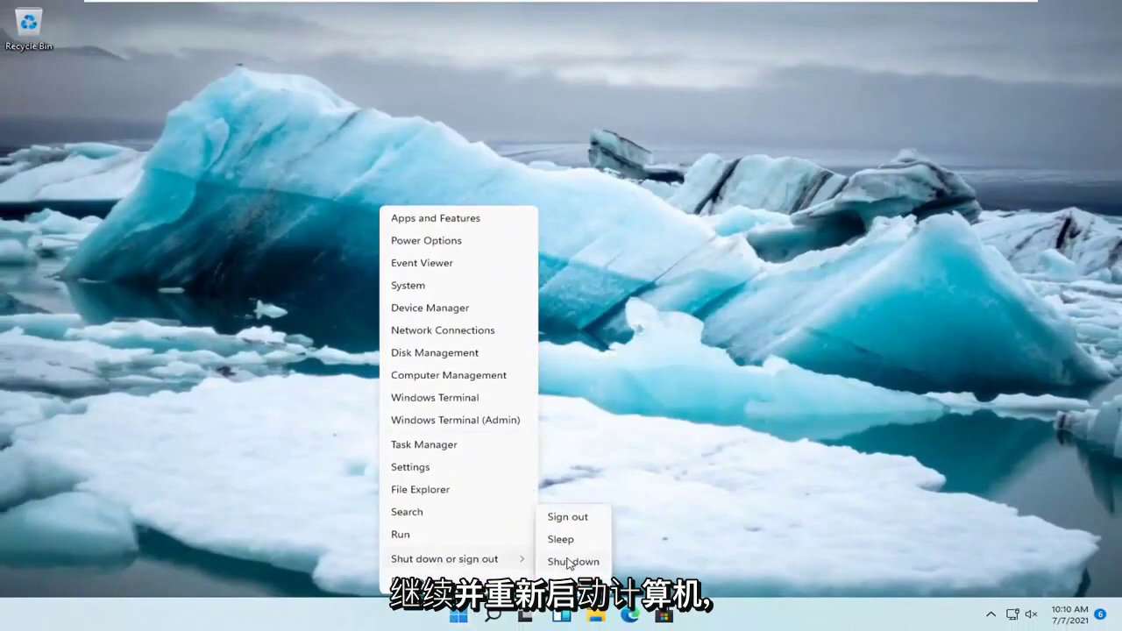